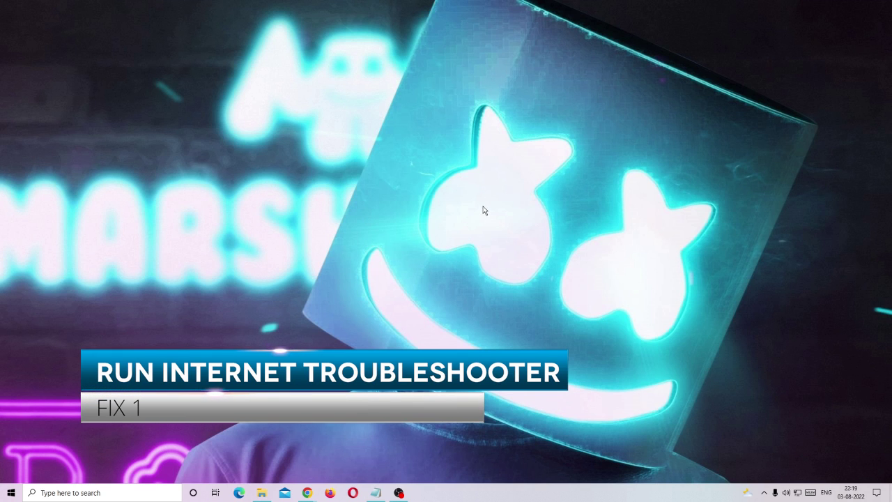
Start the Internet Connections troubleshooter from the additional troubleshooters, then cancel it and close Settings
click(95, 492)
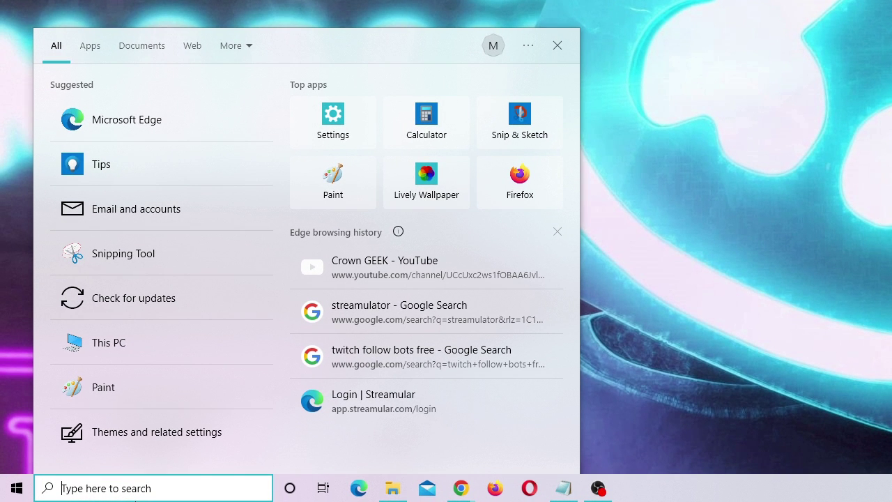
text(troub)
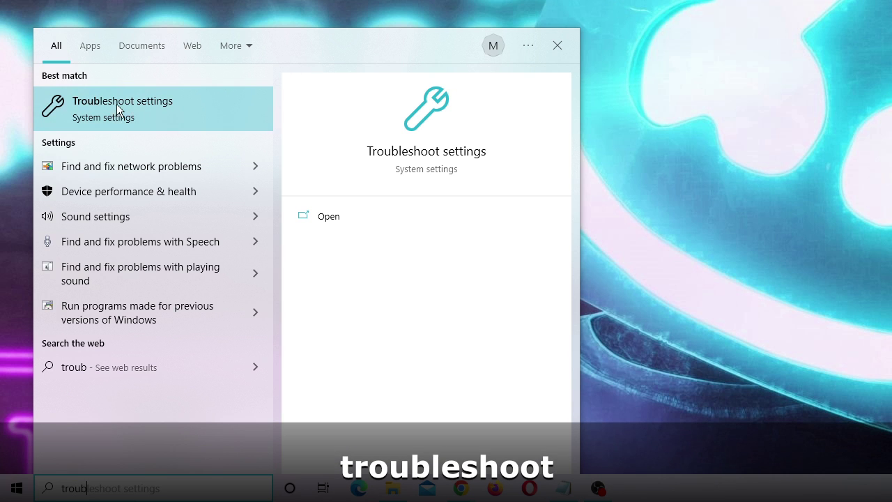
click(145, 105)
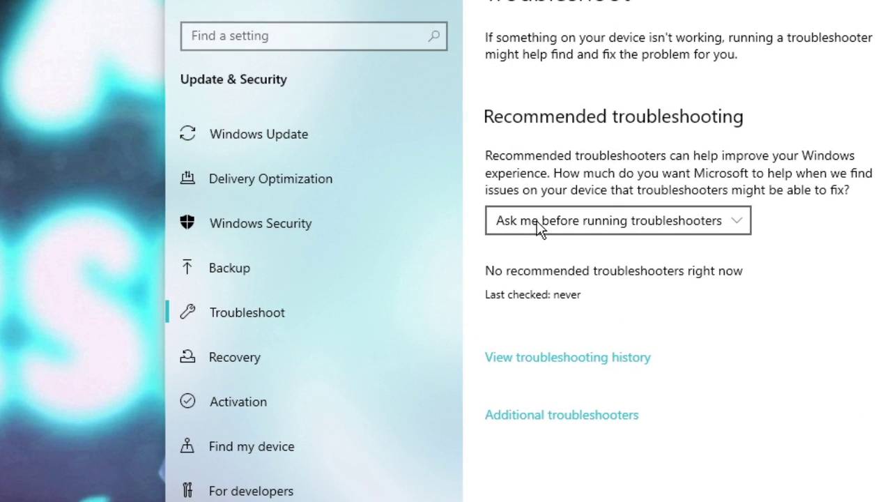
click(535, 421)
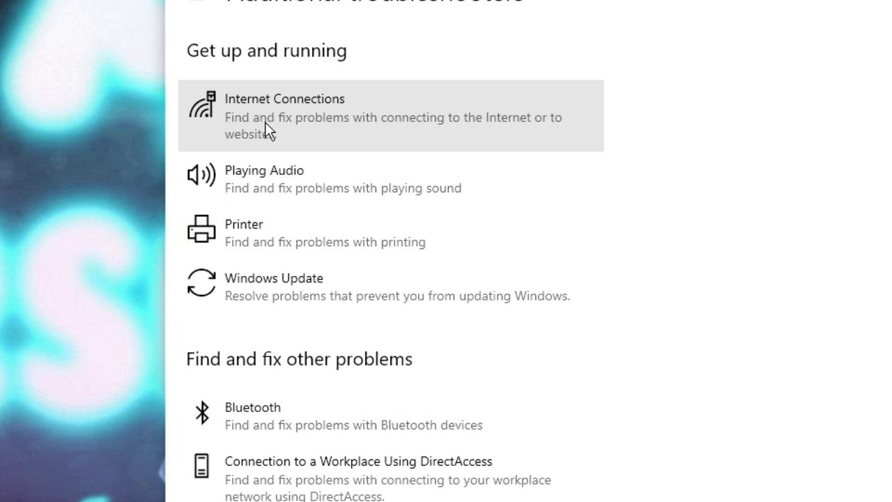
click(309, 126)
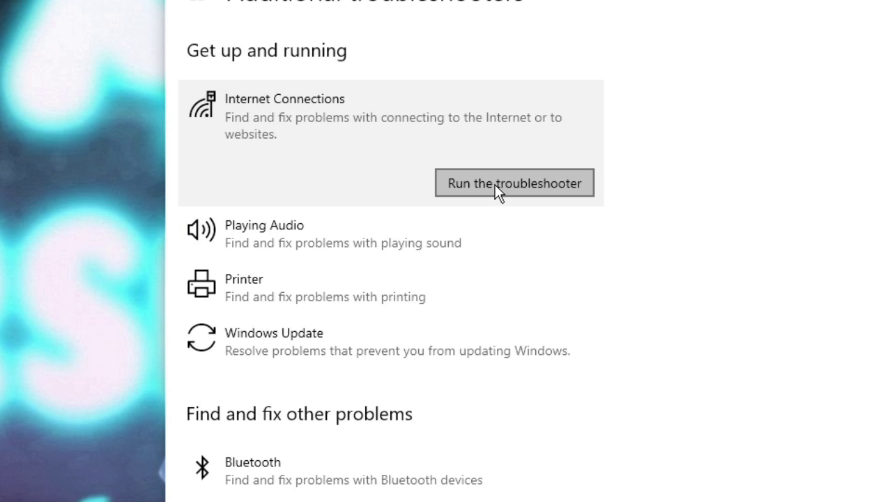
click(509, 183)
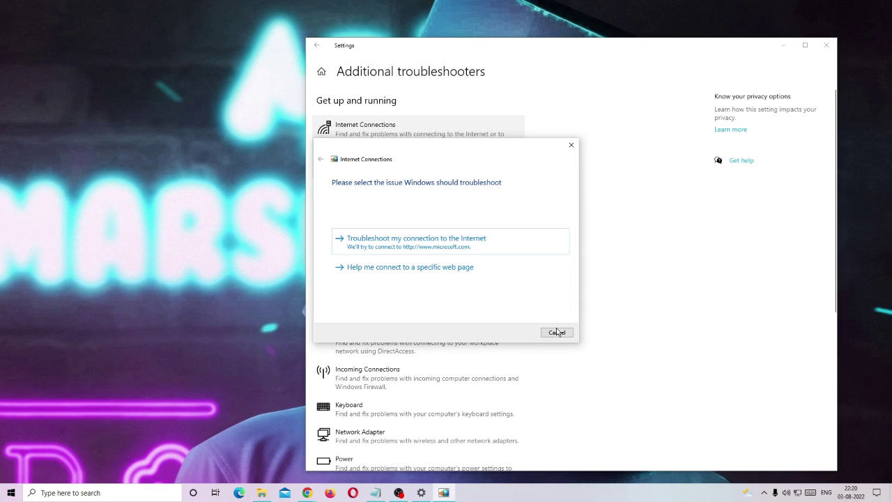
click(556, 331)
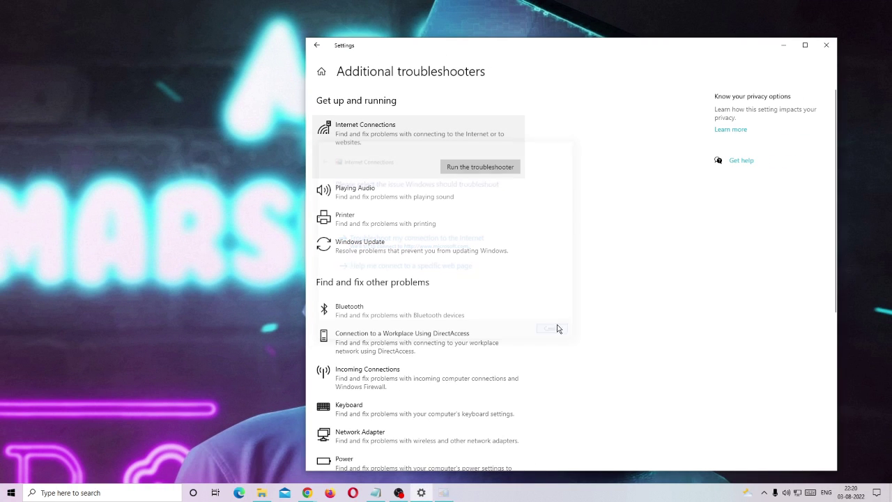
click(824, 45)
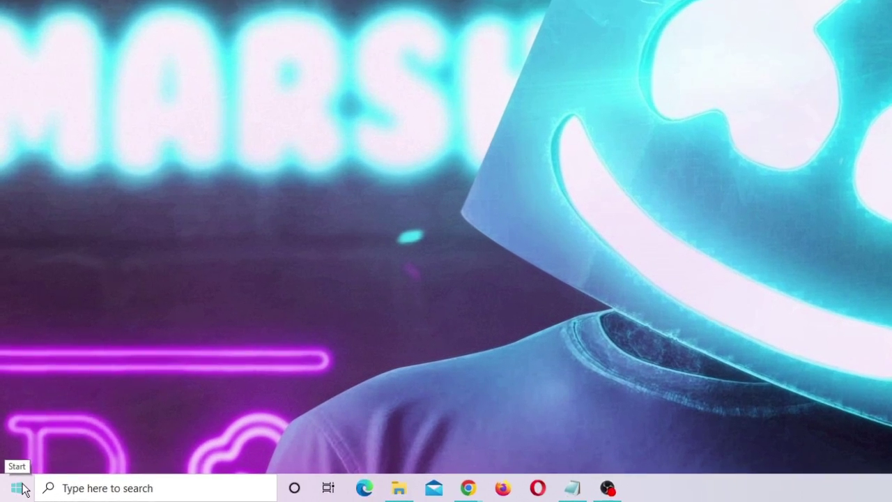
Set the Ethernet connection's network profile to Private and switch off its metered connection in the Network & Internet settings
right_click(23, 490)
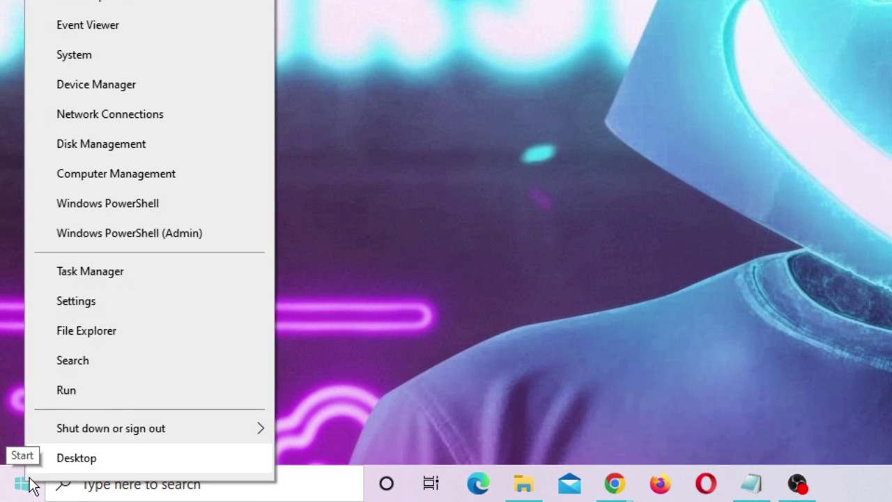
click(53, 350)
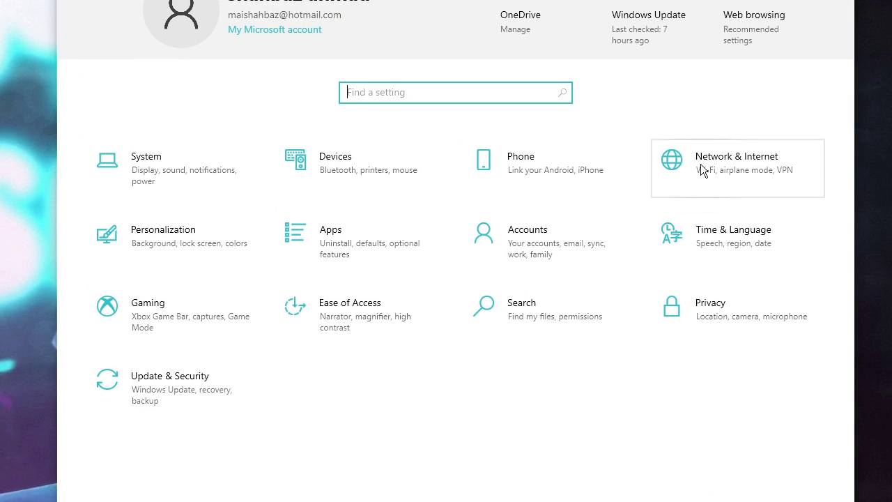
click(699, 170)
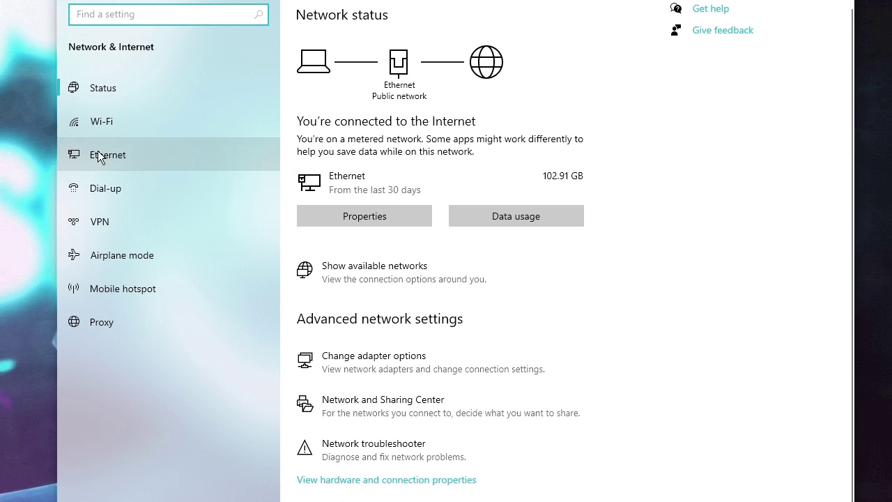
click(128, 155)
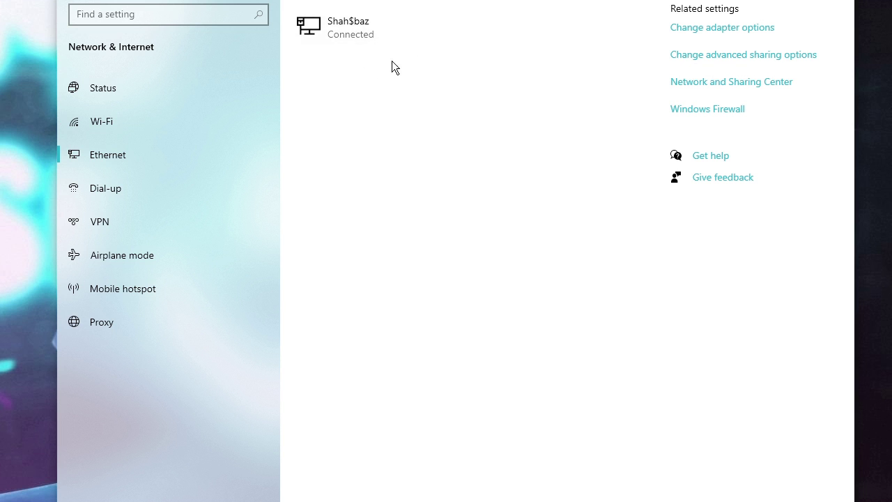
click(356, 25)
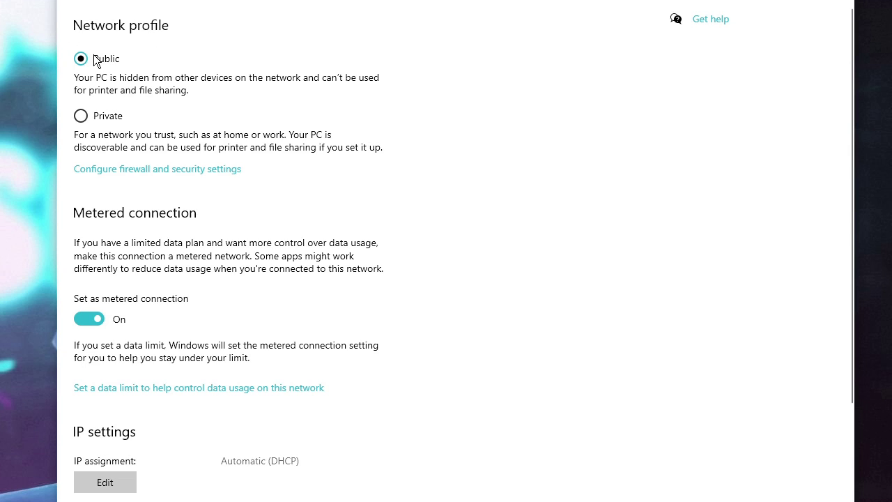
click(81, 116)
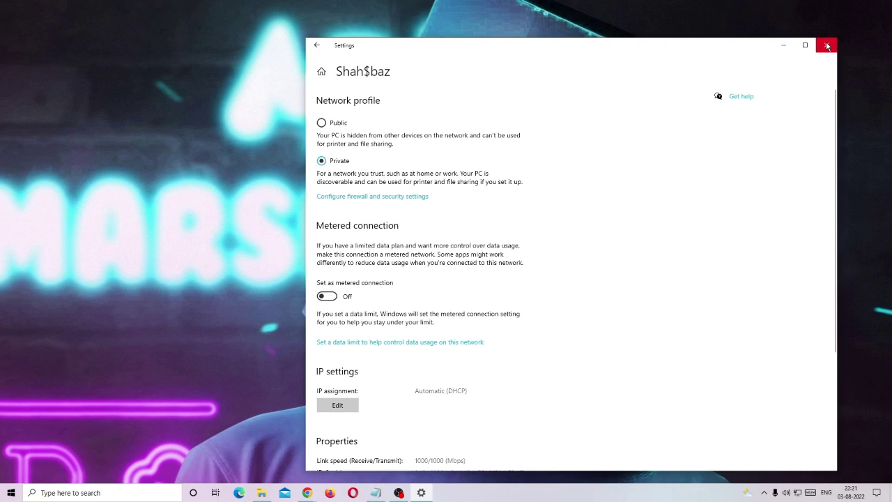
click(827, 46)
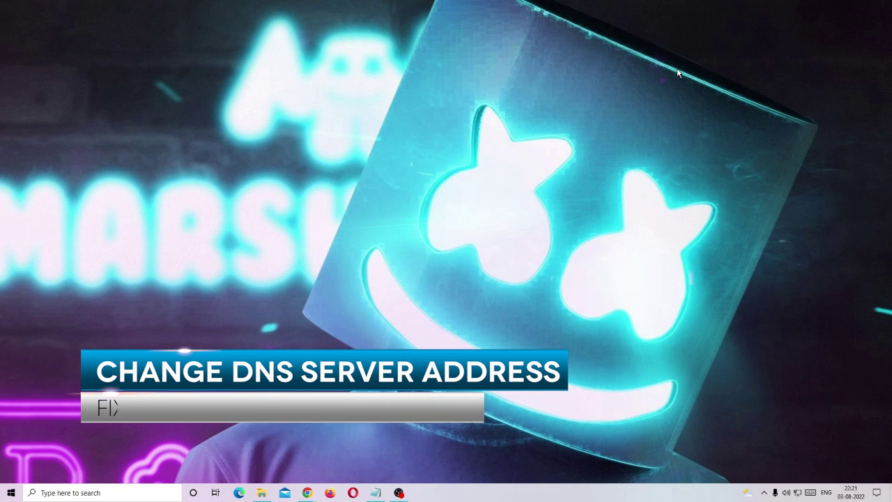
Open the Network Connections window by searching for ncpa.cpl
click(61, 493)
text(ncpa.cpl)
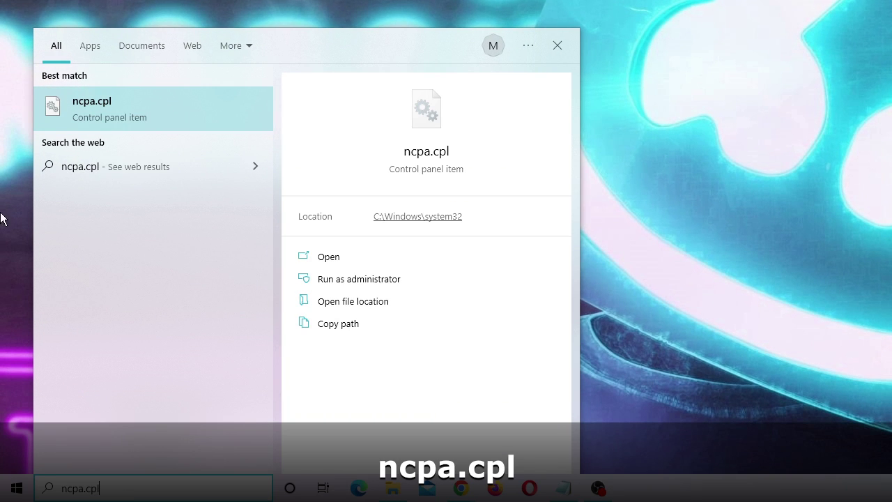
click(108, 123)
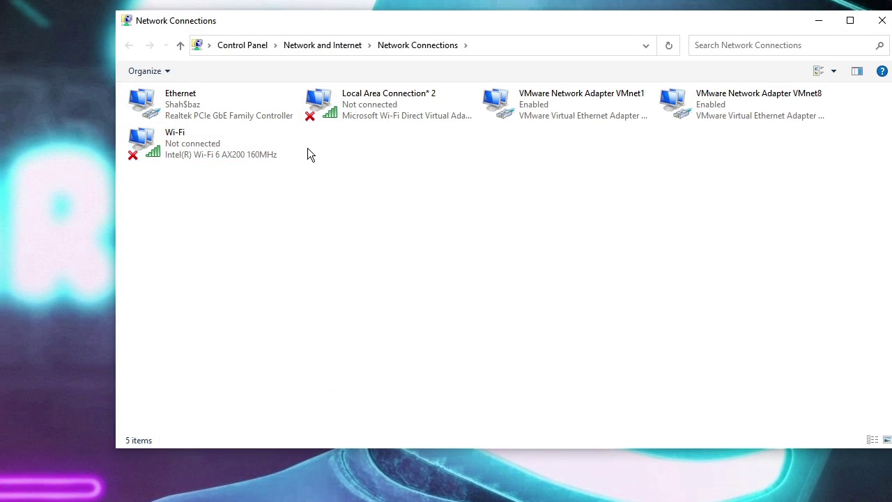
Open the Internet Protocol Version 4 (TCP/IPv4) properties of the Ethernet adapter
click(211, 117)
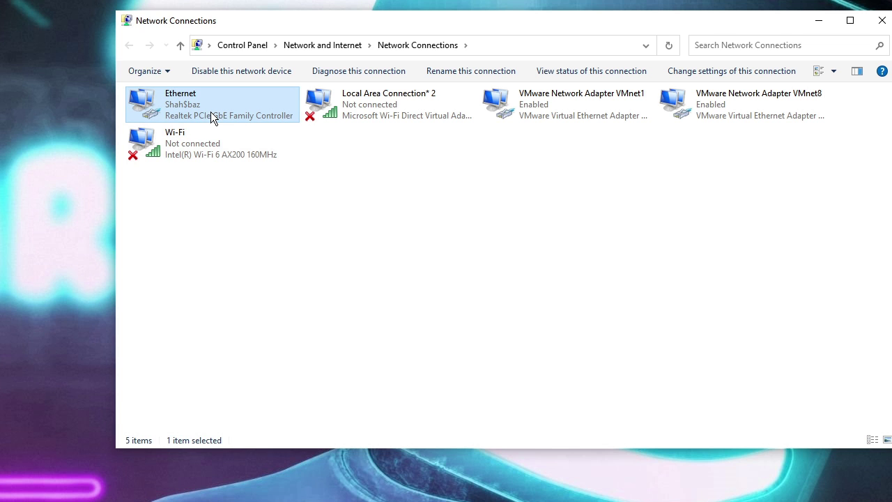
right_click(209, 102)
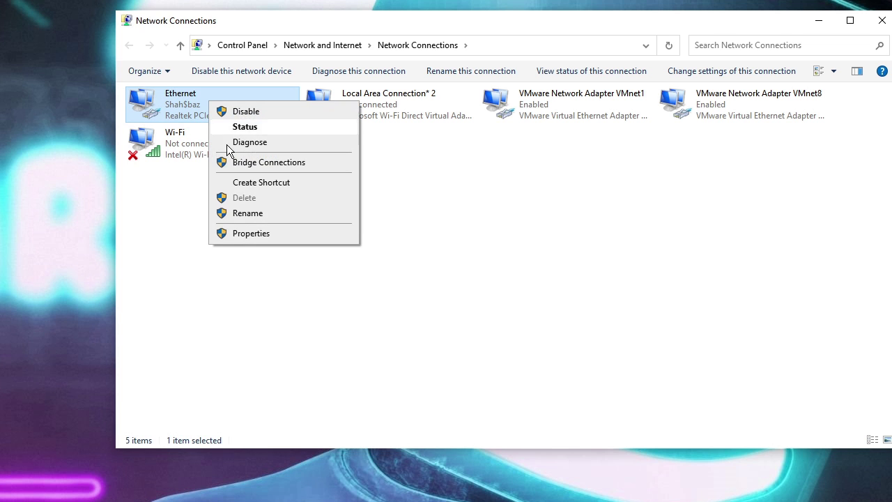
click(253, 234)
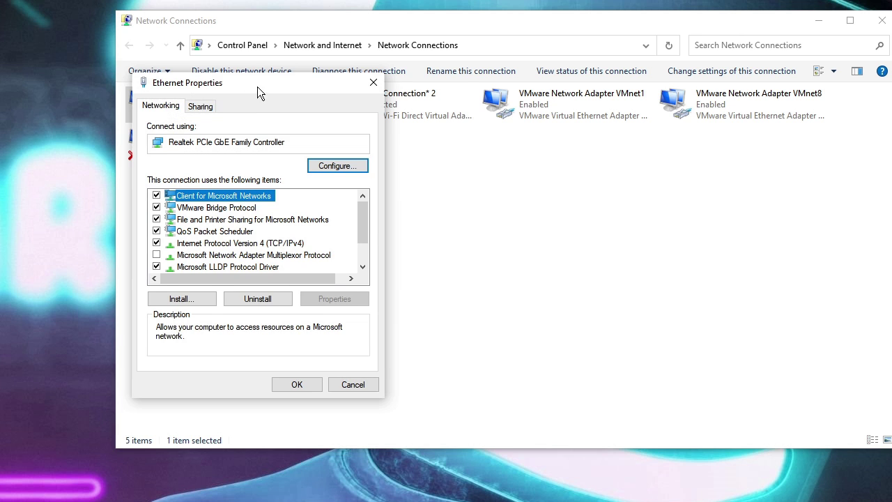
drag(255, 88, 336, 80)
click(322, 236)
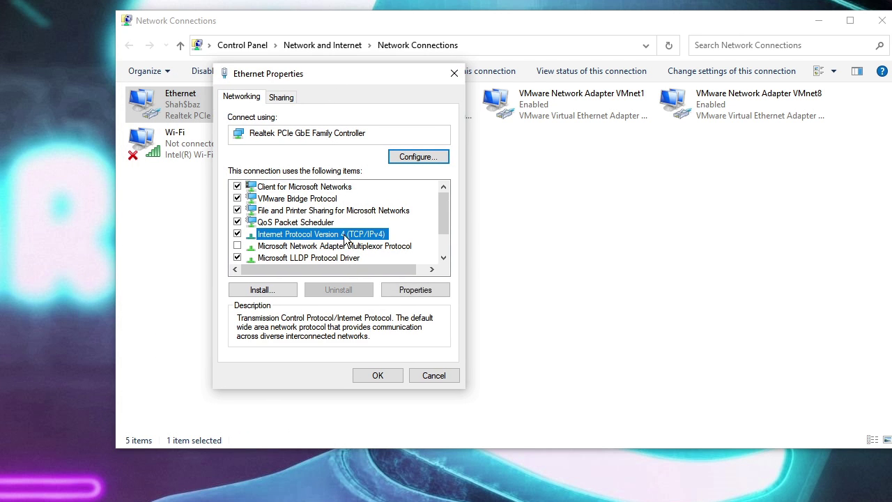
double_click(329, 234)
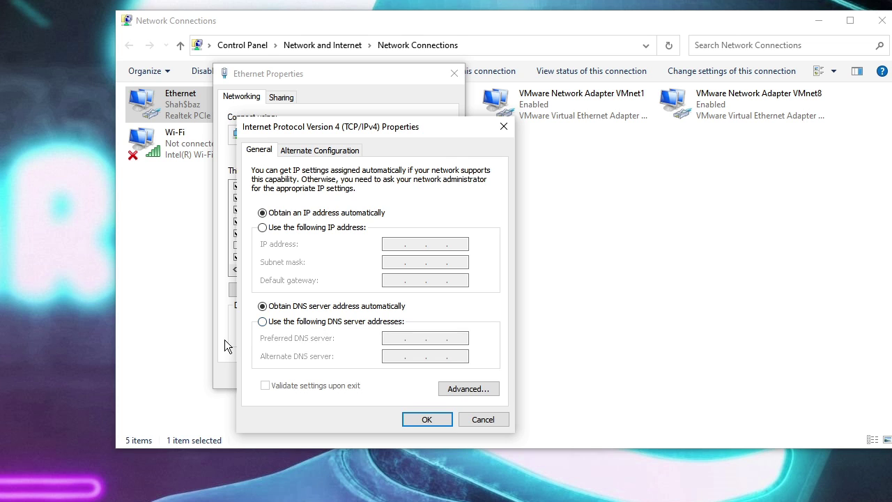
Use manual DNS server addresses with 8.8.8.8 as preferred and 8.8.4.4 as alternate, and apply them to the Ethernet adapter
click(263, 322)
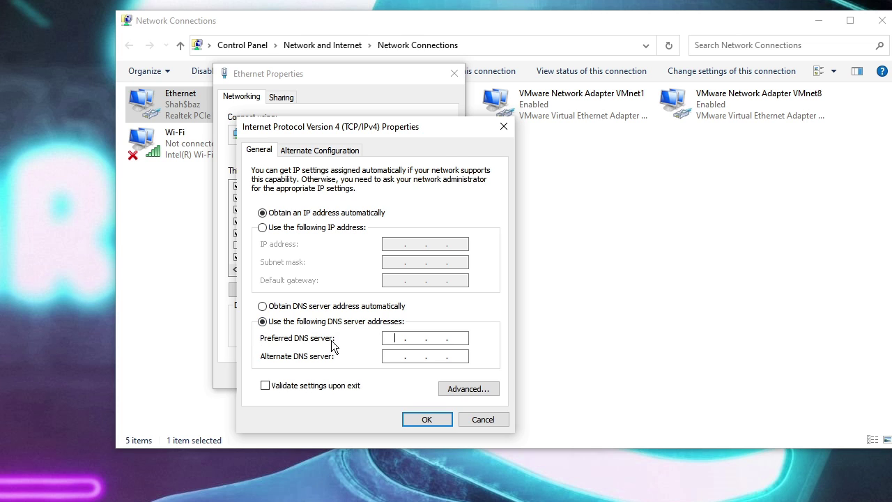
text(8.8.8.8)
click(392, 355)
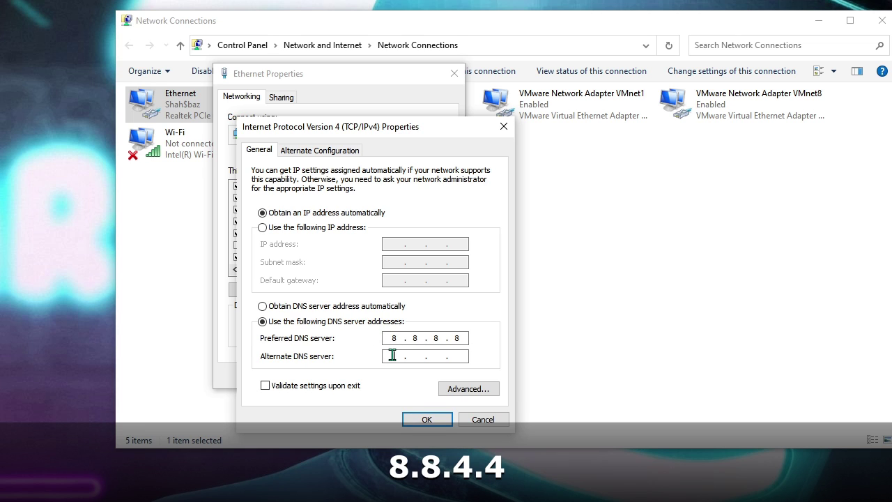
text(8 . 8 .)
click(425, 419)
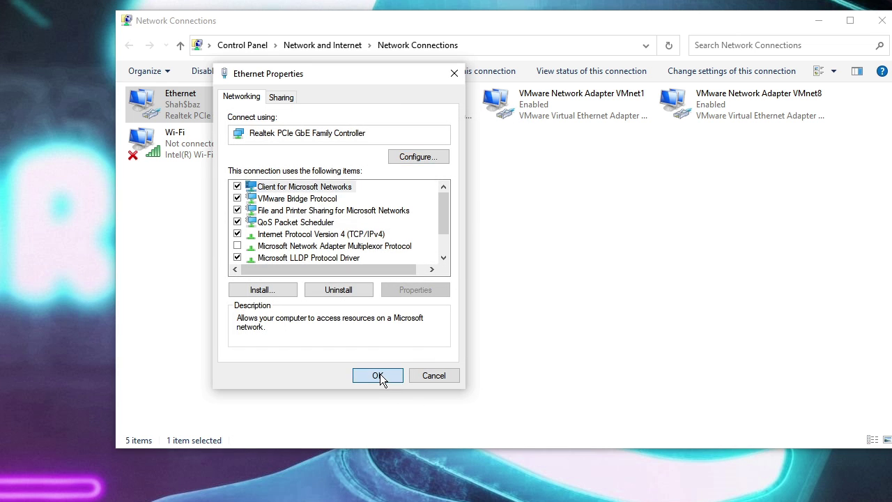
click(378, 373)
click(232, 212)
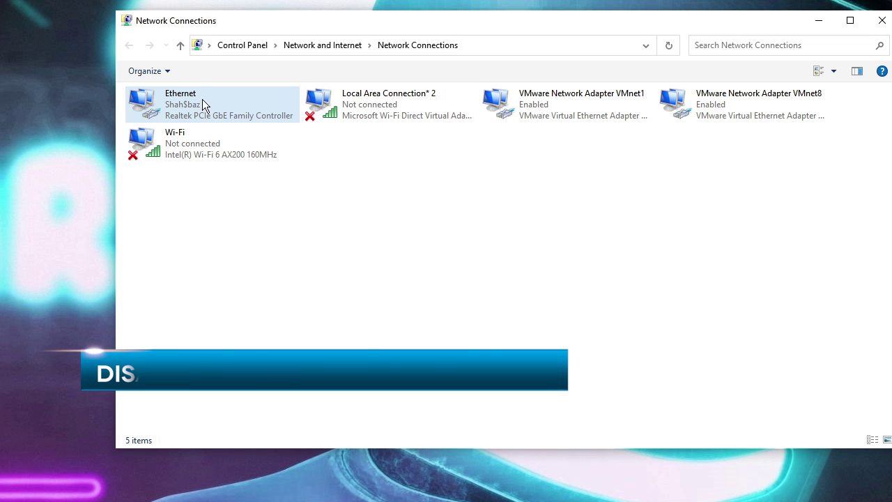
Disable and re-enable the Ethernet adapter, then close the Network Connections window
right_click(198, 104)
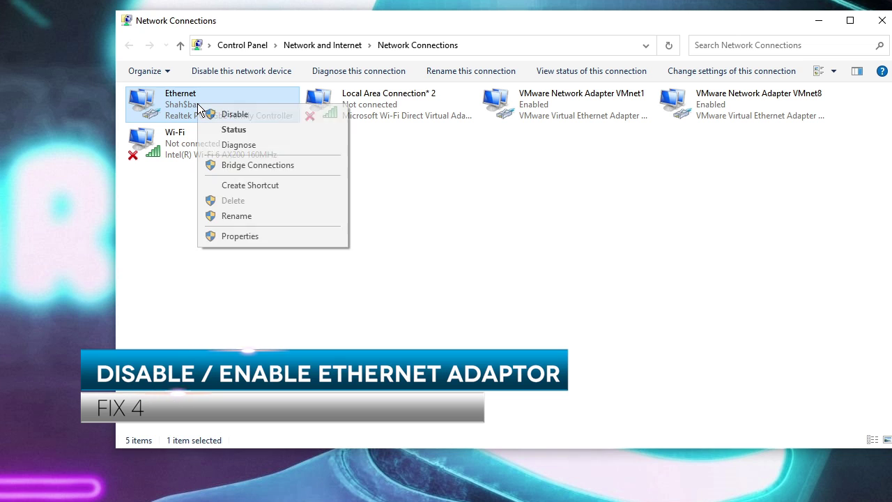
click(234, 114)
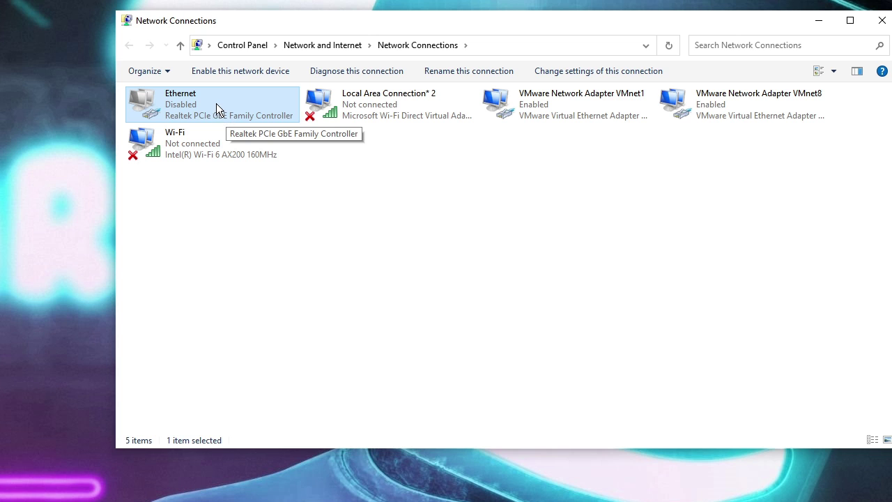
right_click(215, 103)
click(253, 114)
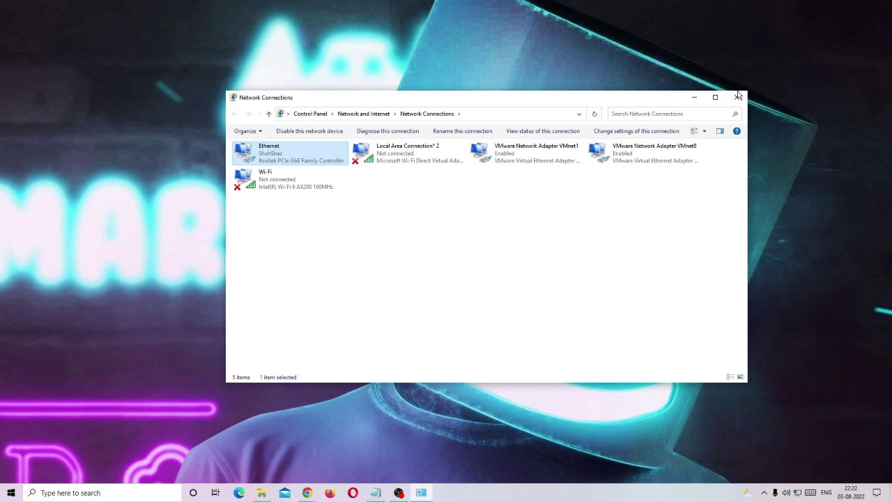
click(737, 97)
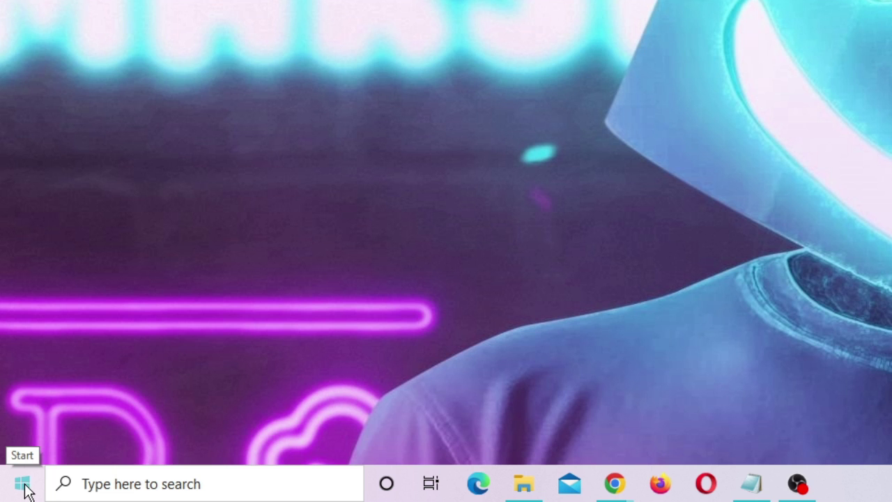
View the Network reset page in the Network & Internet settings and close it without resetting
right_click(24, 484)
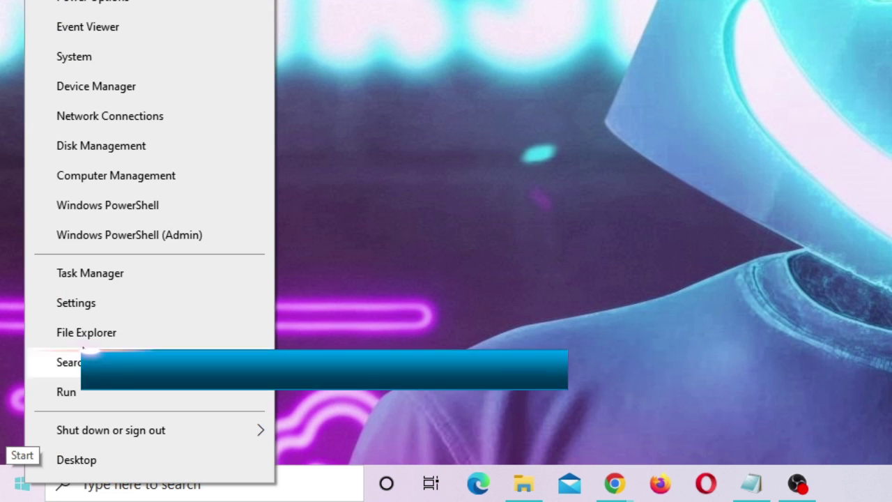
click(117, 310)
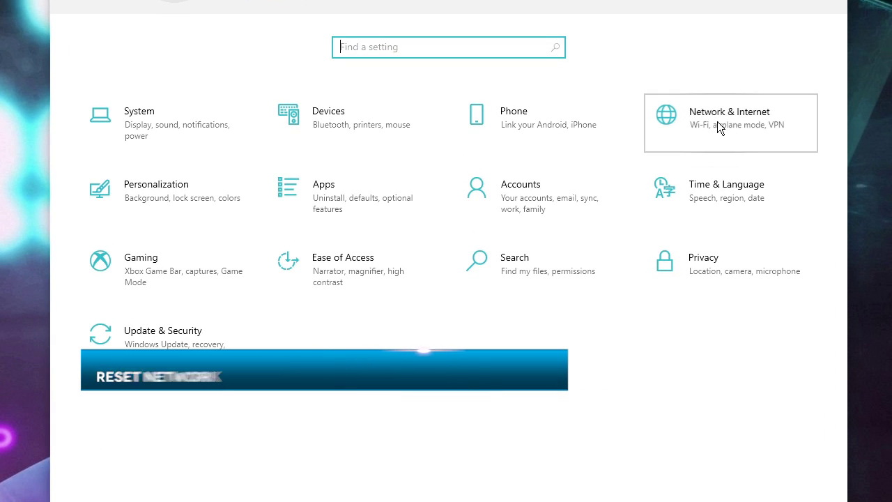
click(717, 122)
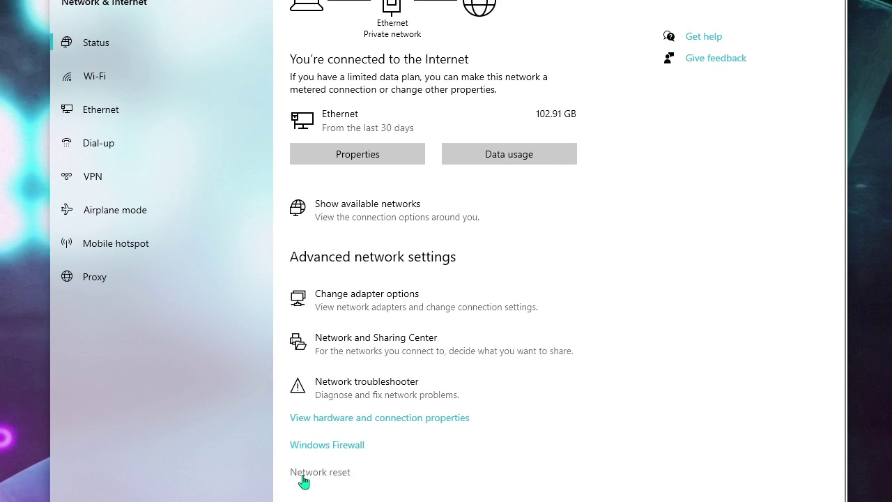
click(332, 479)
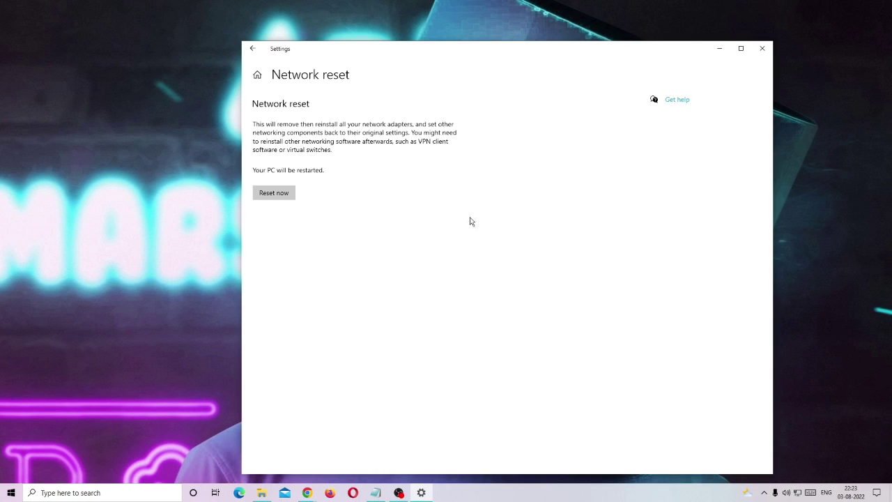
click(757, 48)
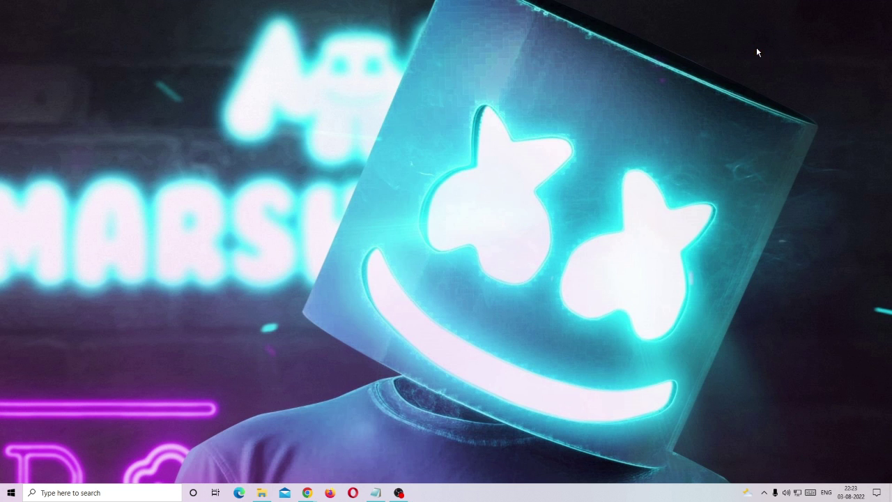
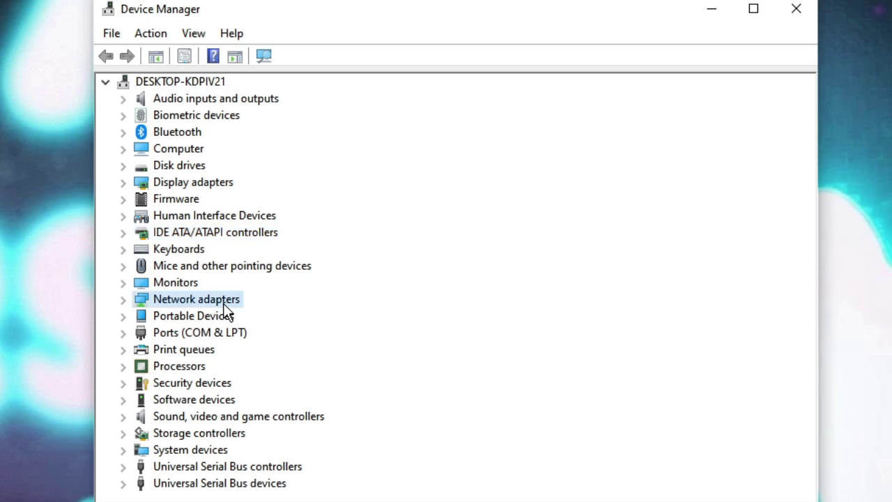
Expand the network adapters in Device Manager, and view and close the properties of the VMware adapter for VMnet1
click(212, 288)
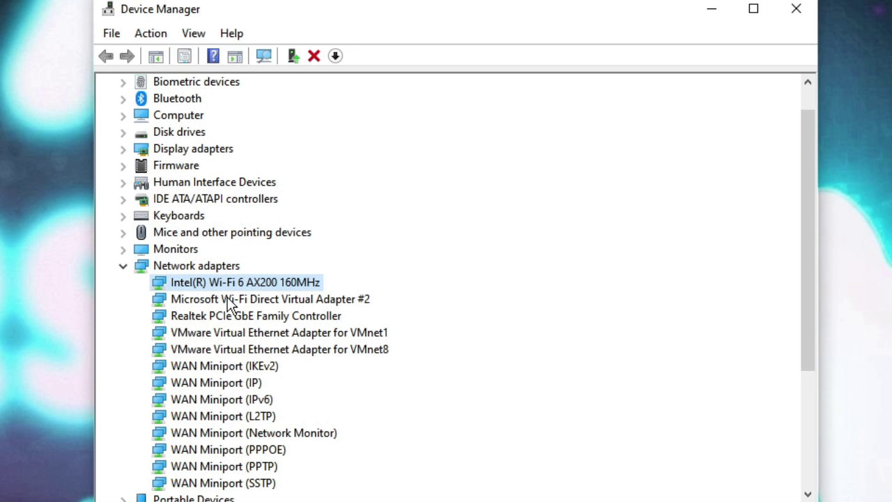
click(226, 302)
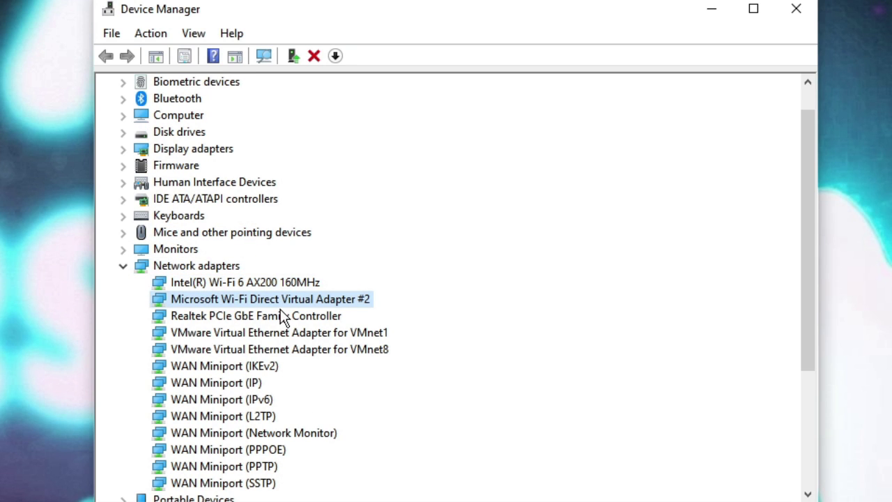
double_click(262, 333)
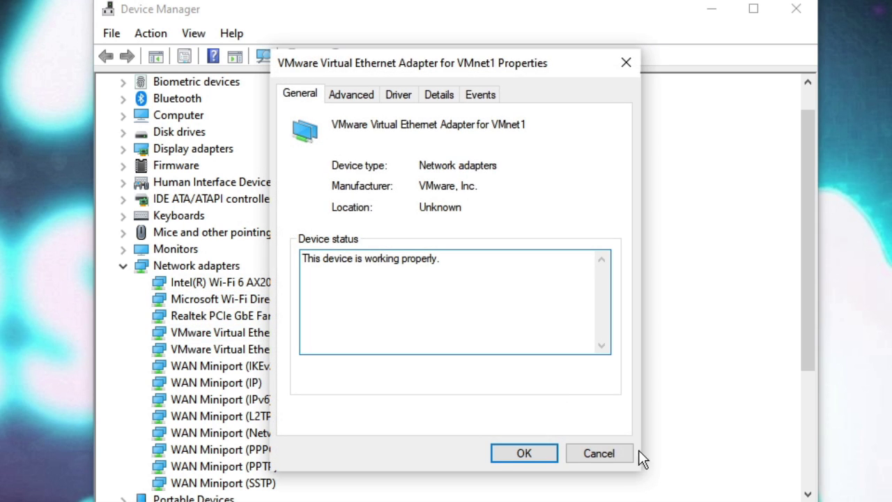
click(571, 453)
scroll(223, 425, down, 2)
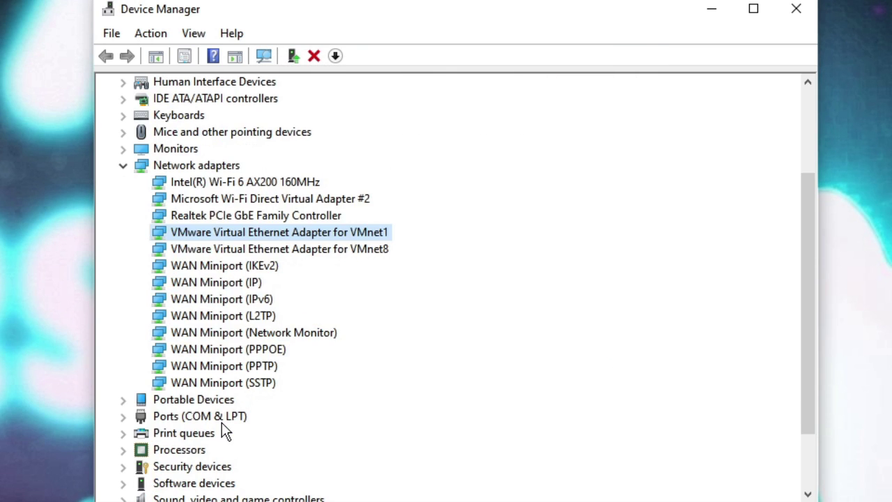
scroll(216, 411, up, 3)
Search automatically for an updated driver for the Realtek PCIe GbE Family Controller and close the update wizard
click(213, 351)
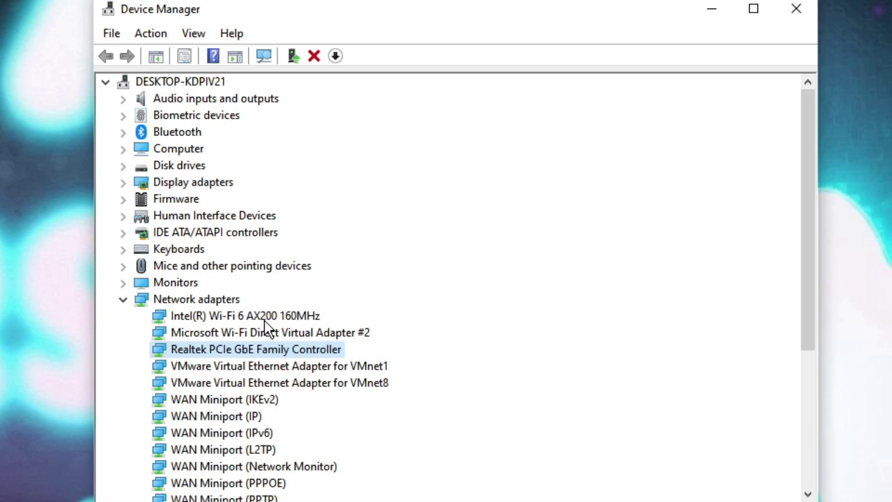
click(253, 332)
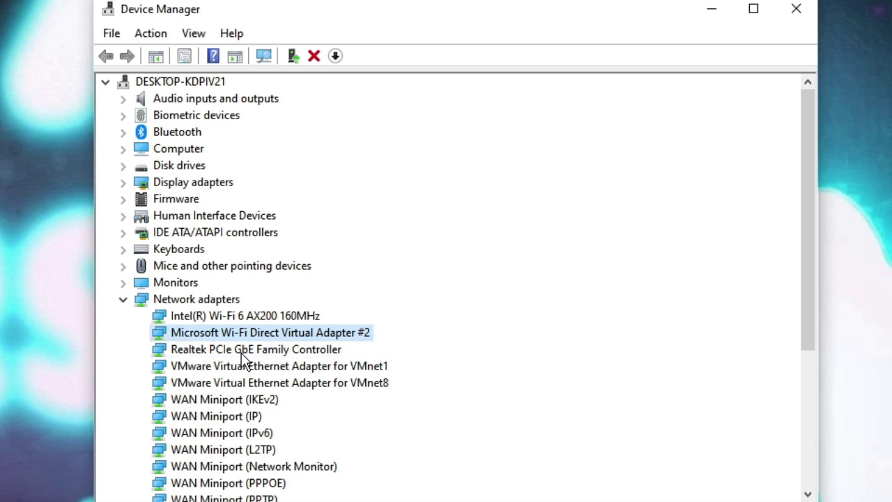
click(242, 351)
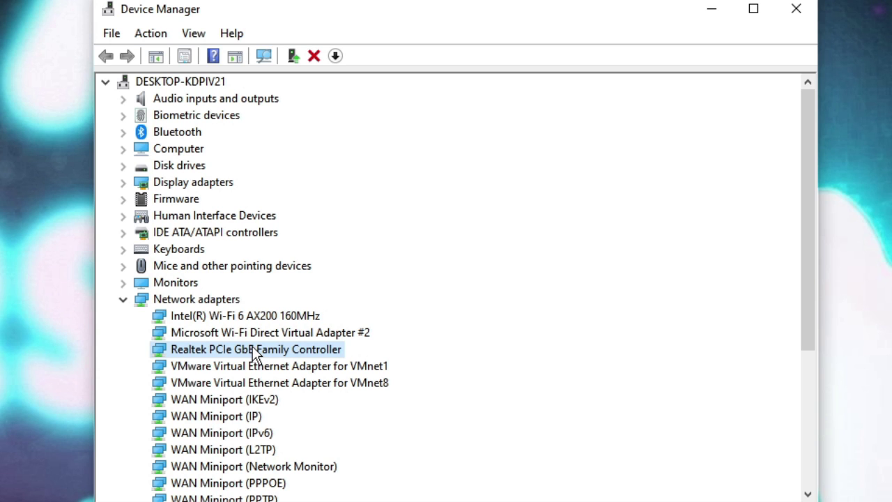
right_click(254, 350)
click(321, 358)
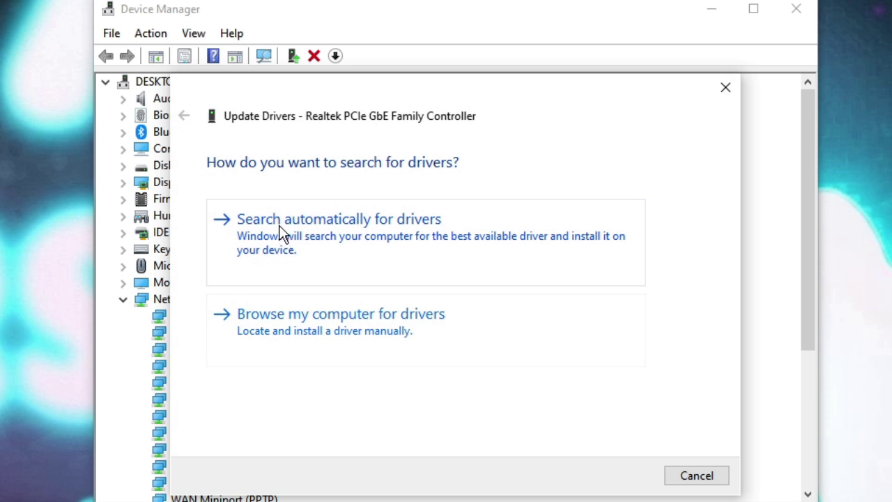
click(331, 237)
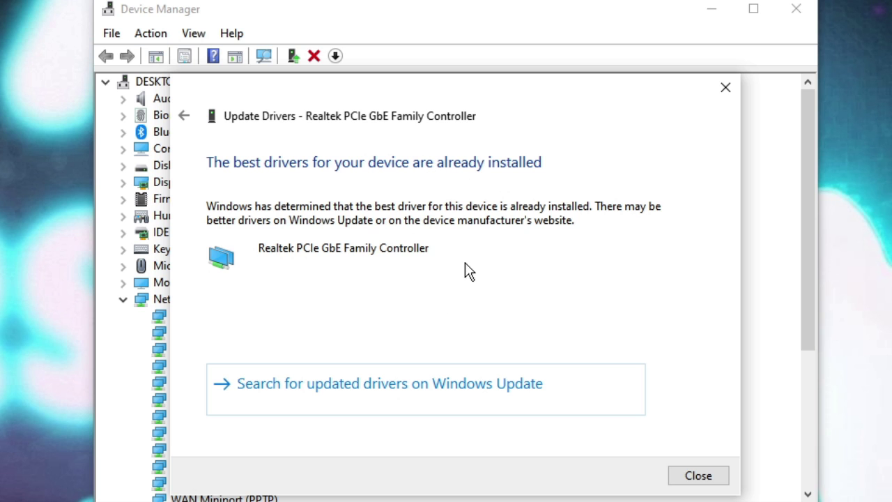
click(711, 480)
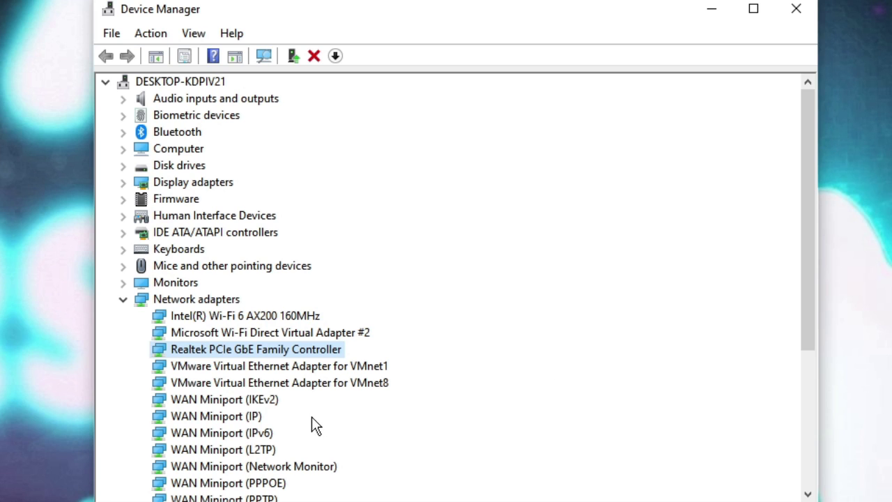
View the Realtek controller's uninstall option without using it, and scan the network adapters for hardware changes
right_click(281, 352)
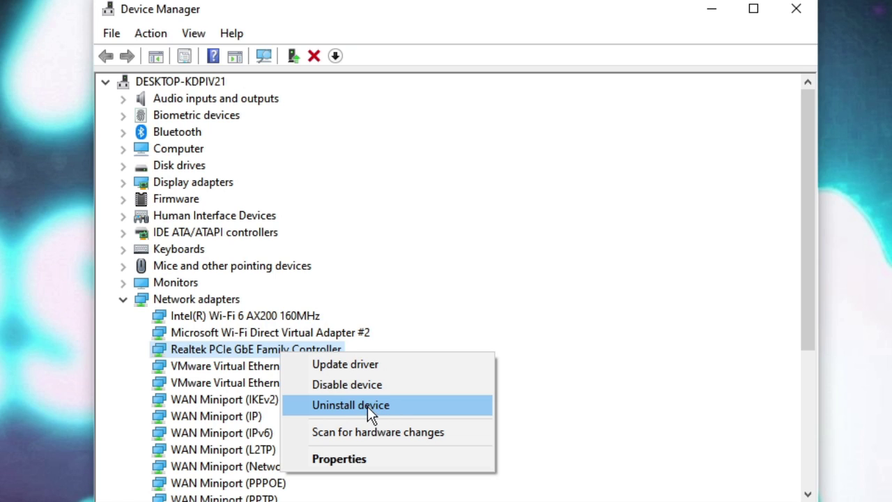
click(543, 421)
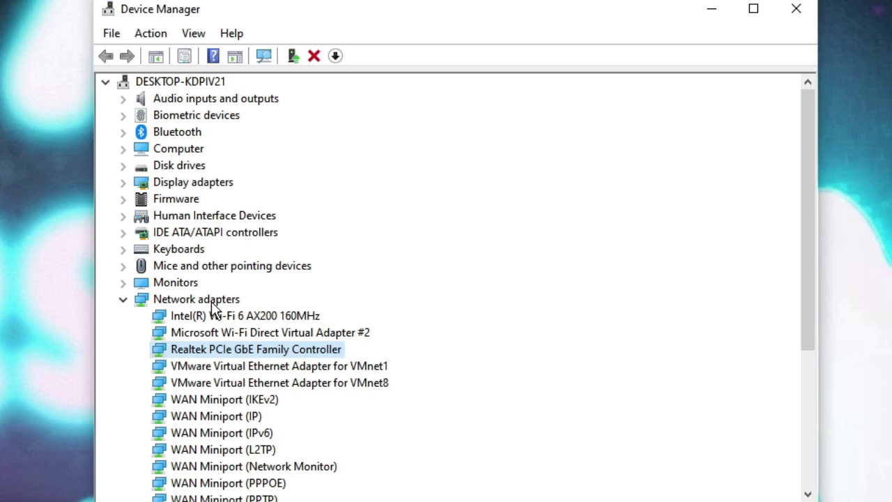
click(172, 299)
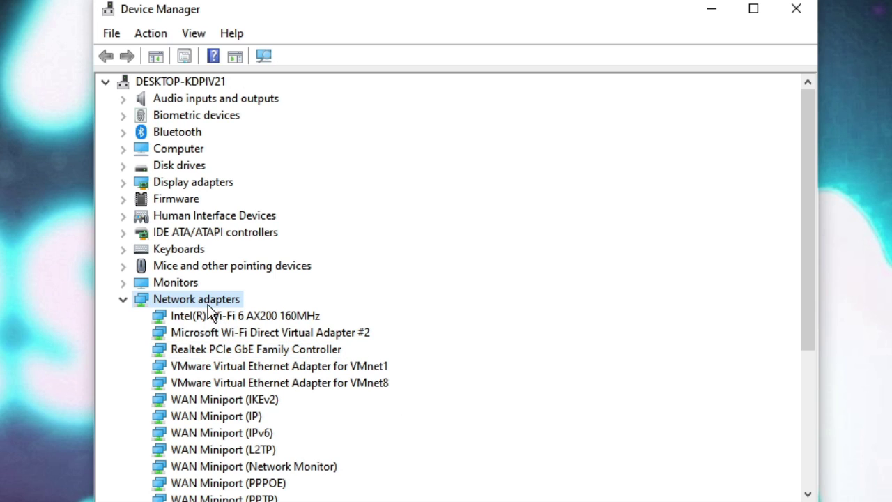
right_click(211, 306)
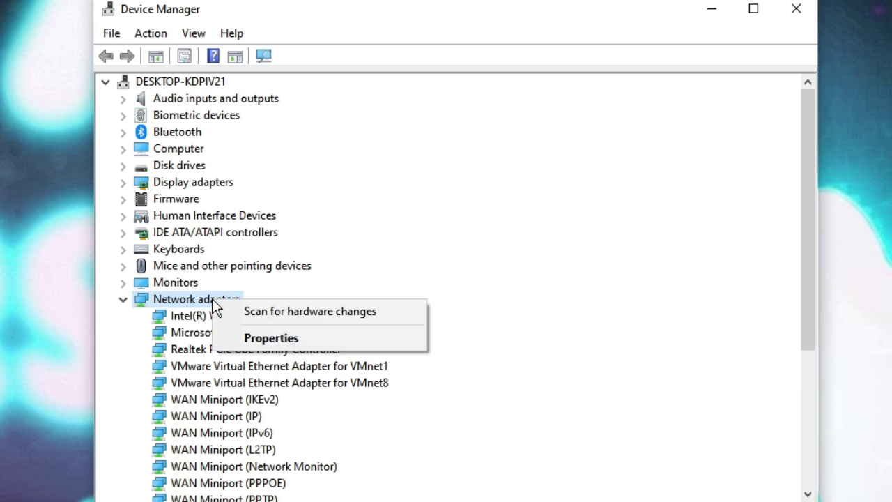
click(355, 314)
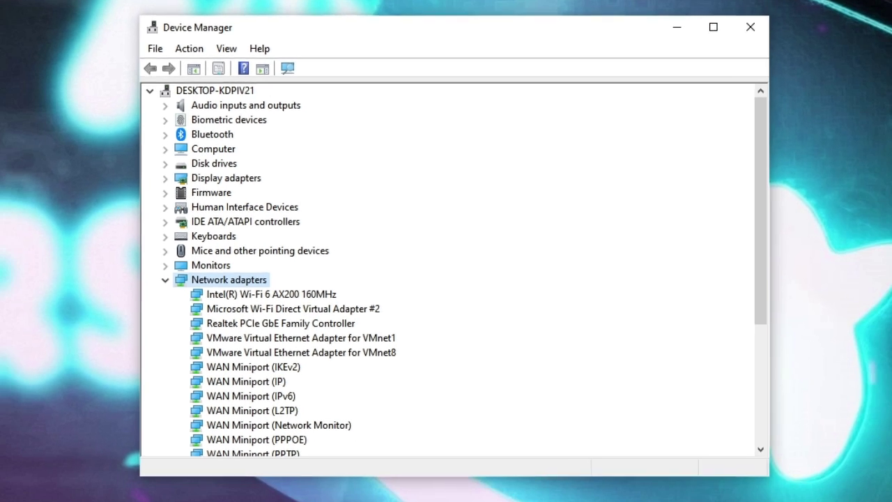
Bring up Chrome and return to Device Manager to check the exact name and options of the Realtek network adapter
mouse_move(317, 492)
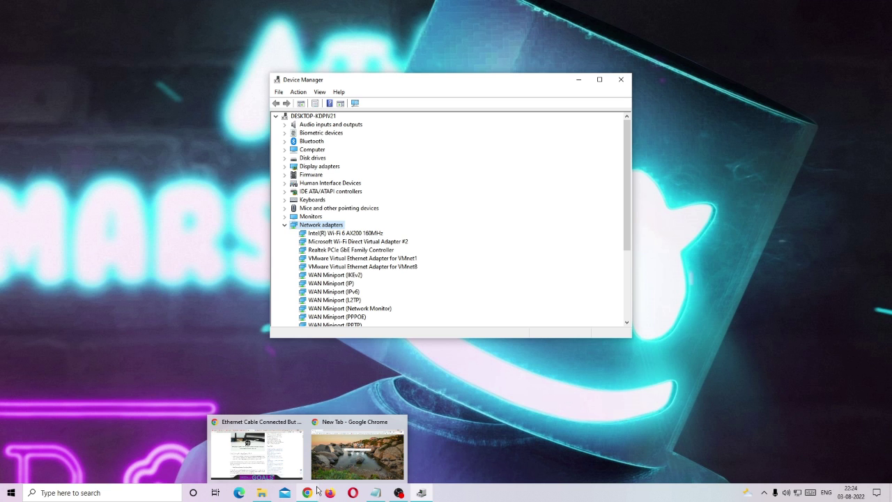
click(350, 468)
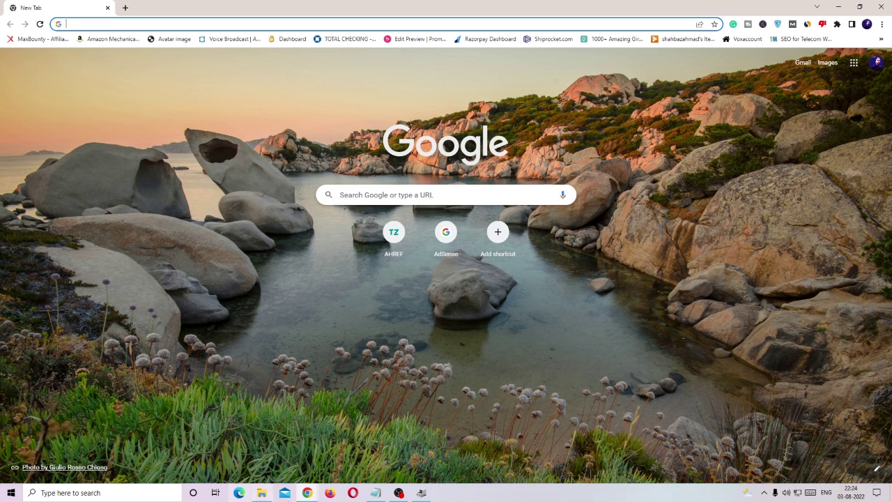
click(421, 493)
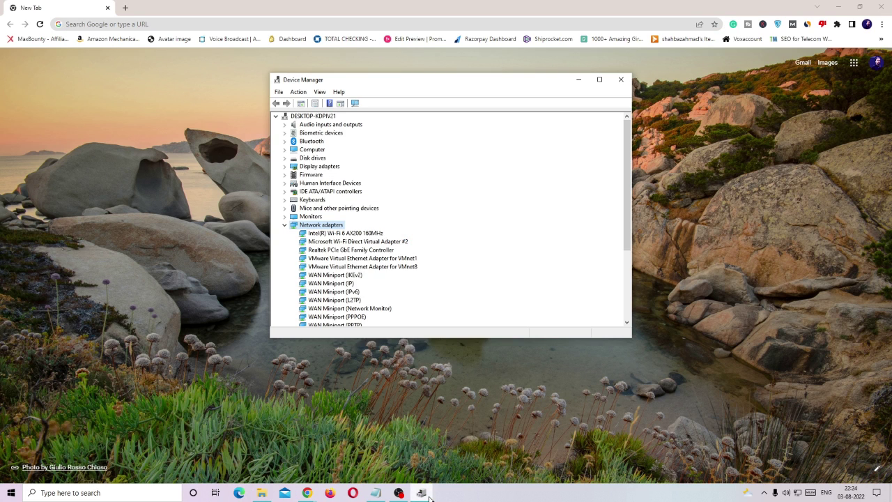
click(333, 251)
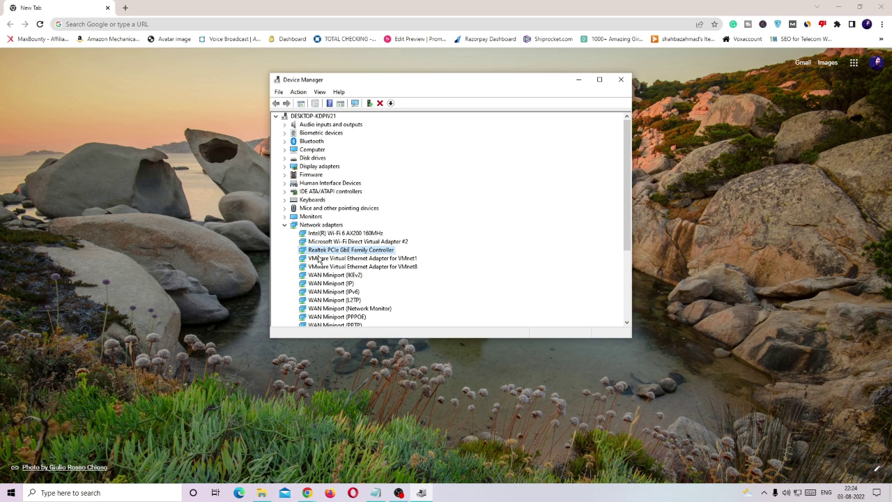
right_click(352, 253)
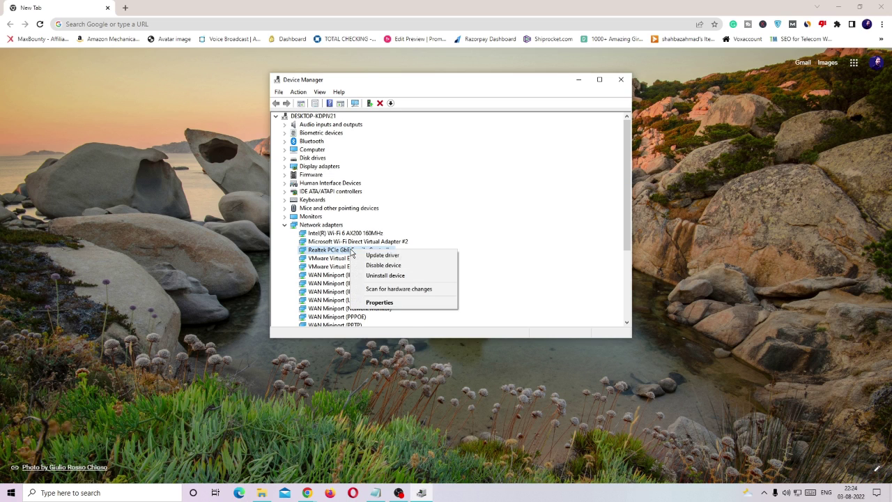
Switch to Chrome and open the Google home page
click(168, 26)
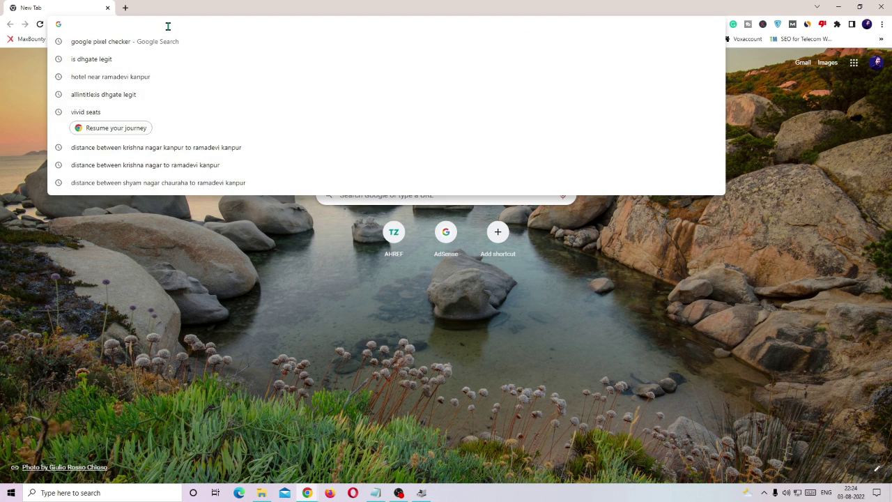
text(google)
key(Return)
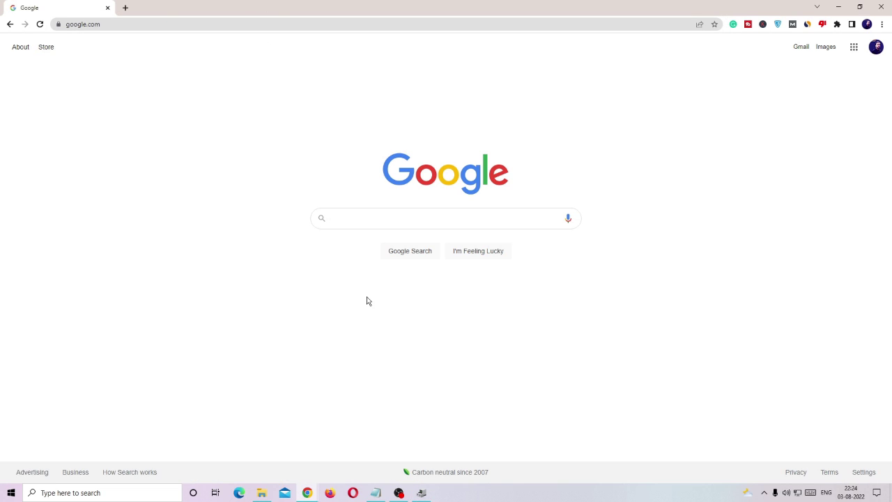
Search Google for "realtek pcie gbe family controller" using the matching suggestion
text(rea,tec)
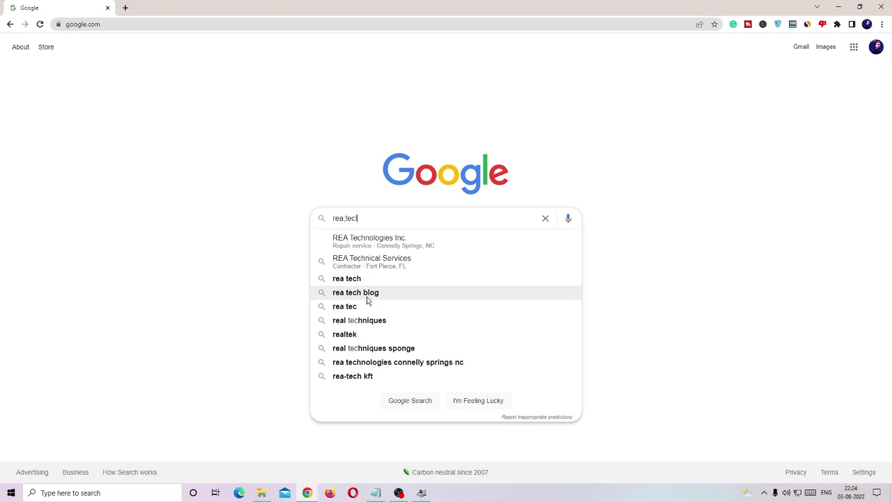
text(l)
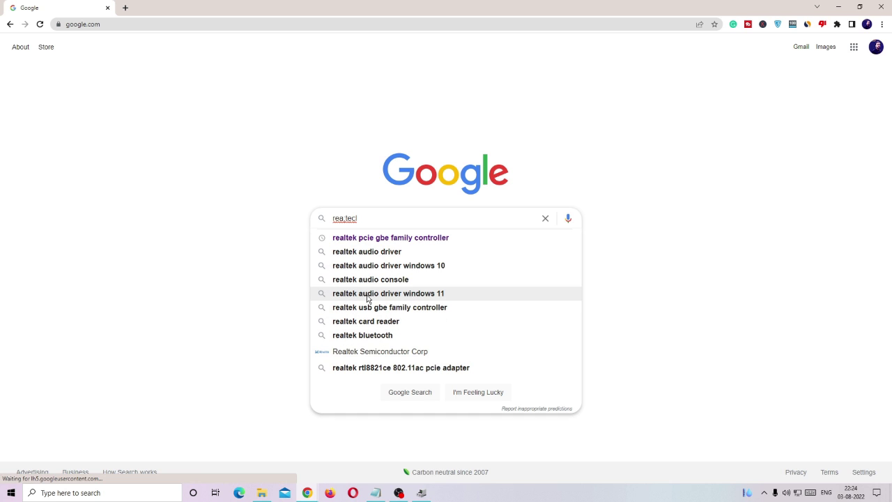
key(Down)
key(Down)
key(Up)
key(Up)
key(Up)
key(Up)
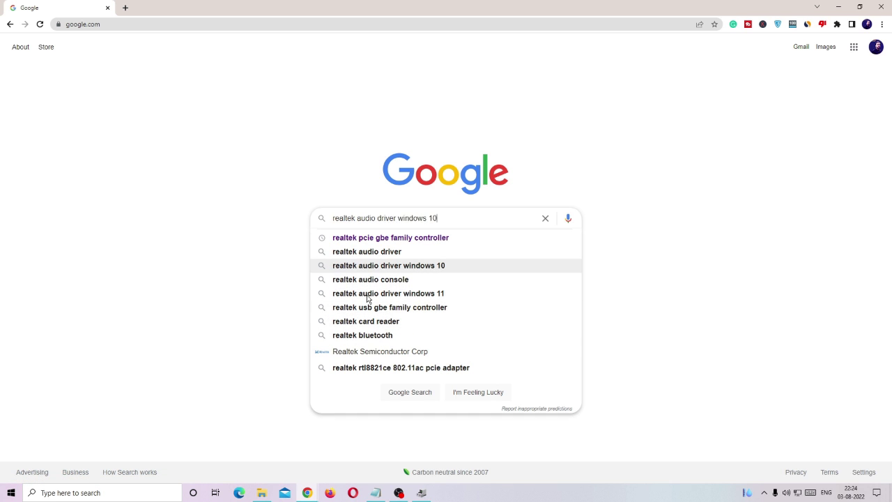
key(Up)
key(Up)
key(Return)
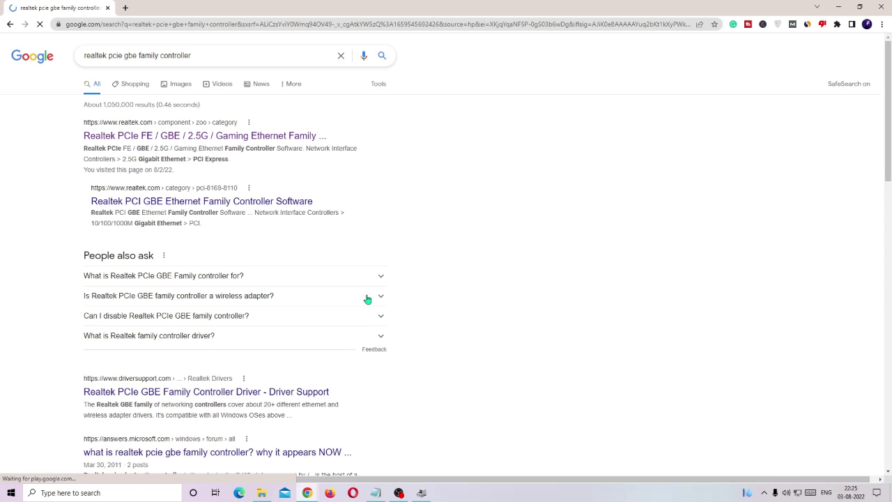
Open the realtek.com result for the PCIe Ethernet controller software, look through its Windows driver downloads, and return to the search results
click(137, 139)
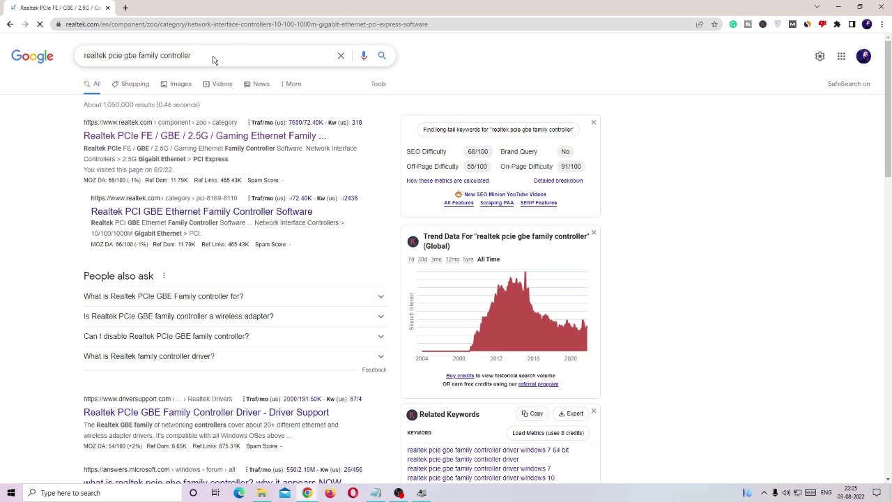
scroll(264, 211, down, 5)
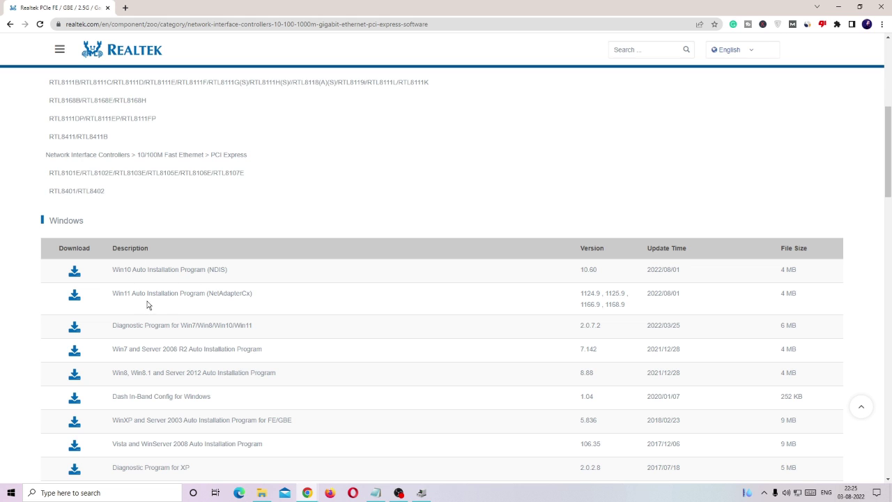
click(10, 24)
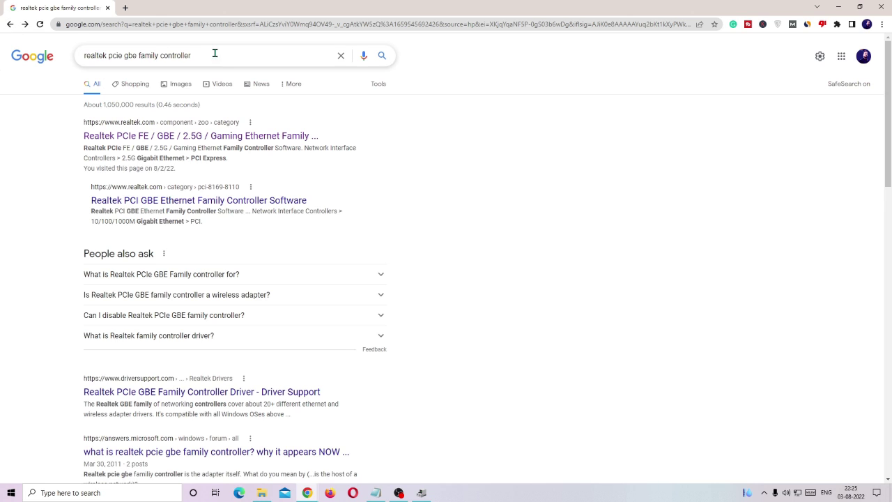
Search for "realtek pcie gbe family controller driver windows 10" and open the realtek.com PCIe FE / GBE / 2.5G result
click(214, 58)
key(Down)
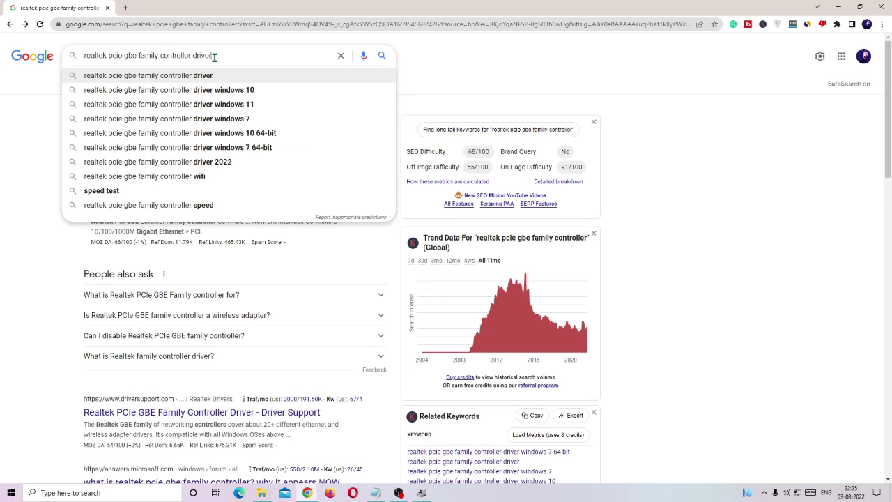
key(Down)
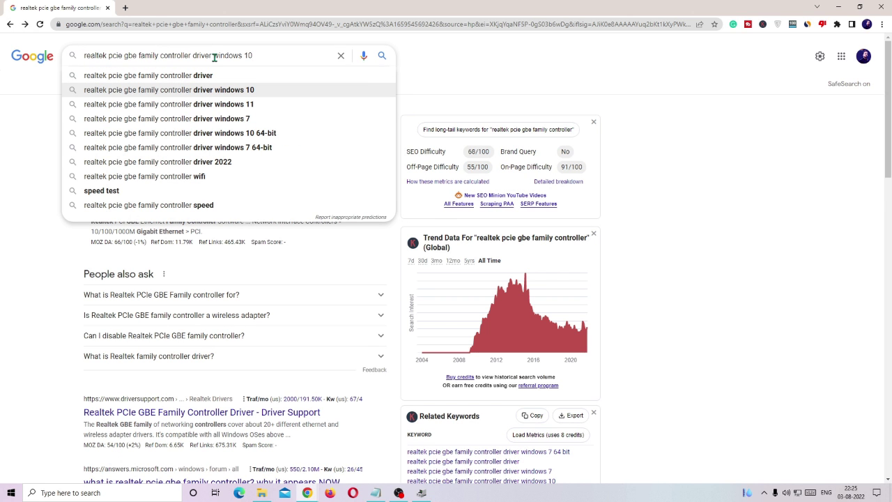
key(Down)
key(Up)
key(Return)
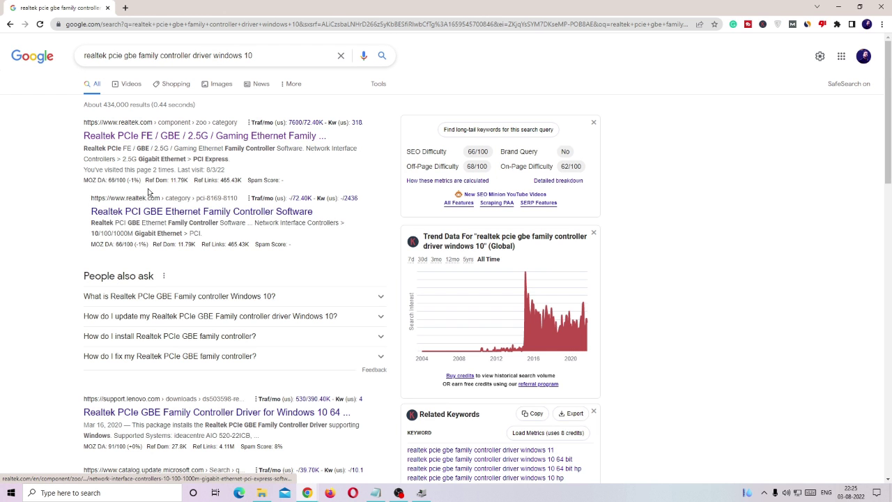
click(180, 139)
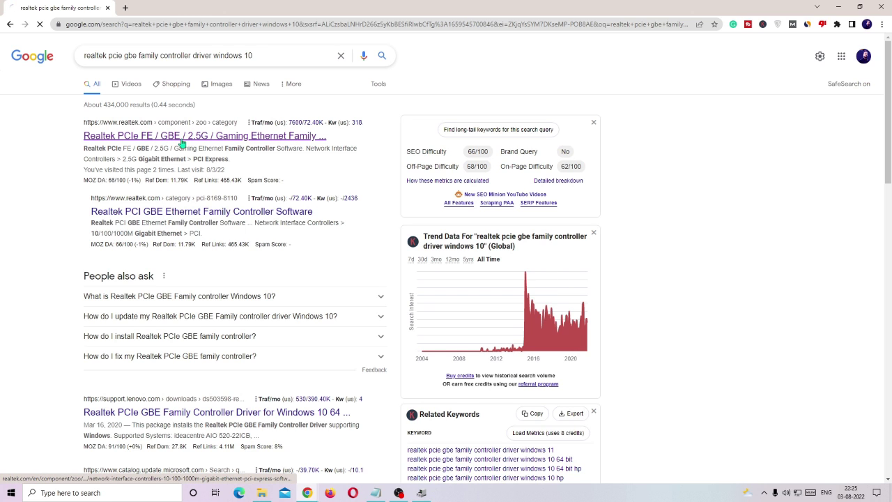